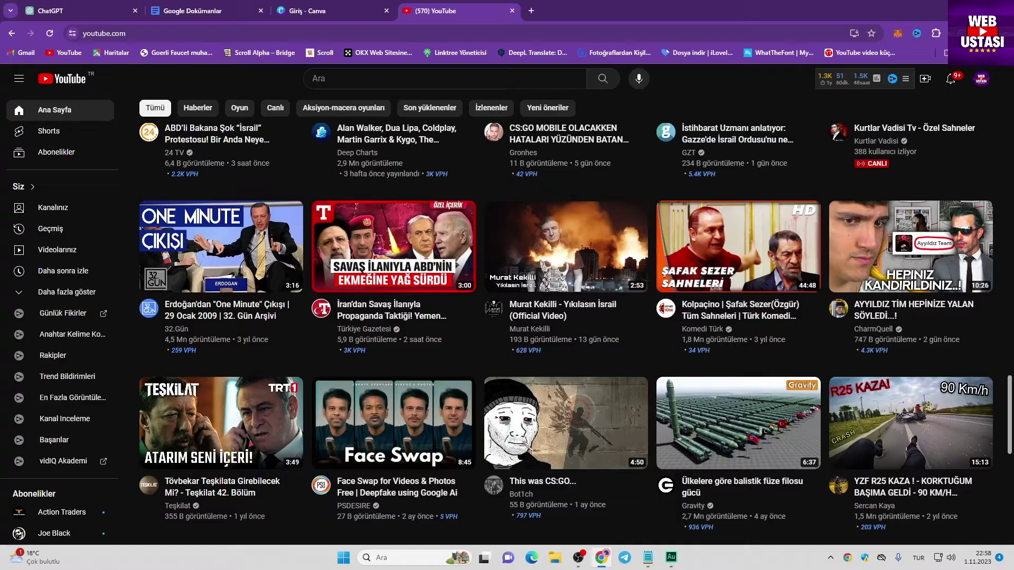
scroll(576, 333, down, 2)
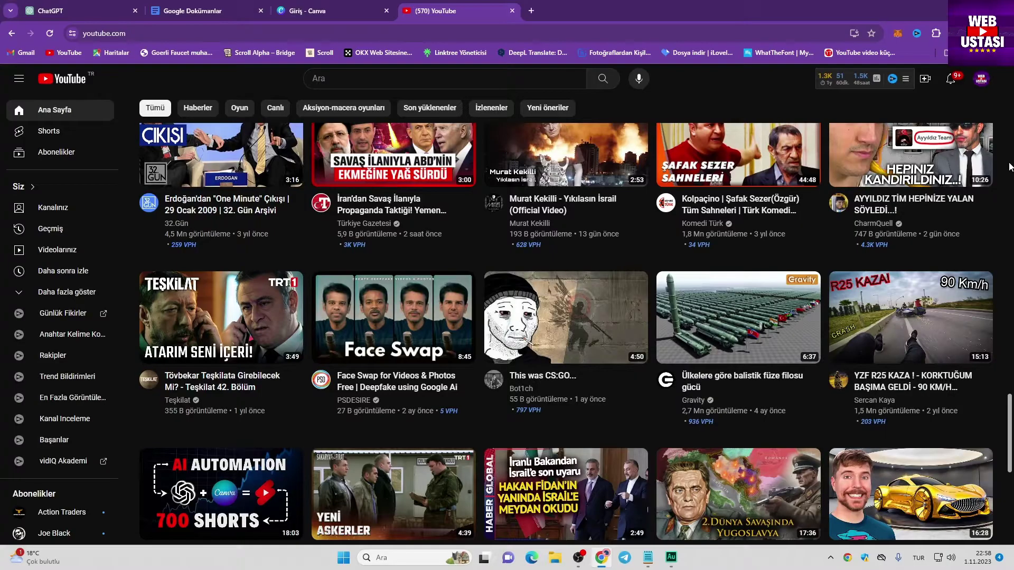
scroll(1009, 279, down, 5)
scroll(1010, 279, up, 5)
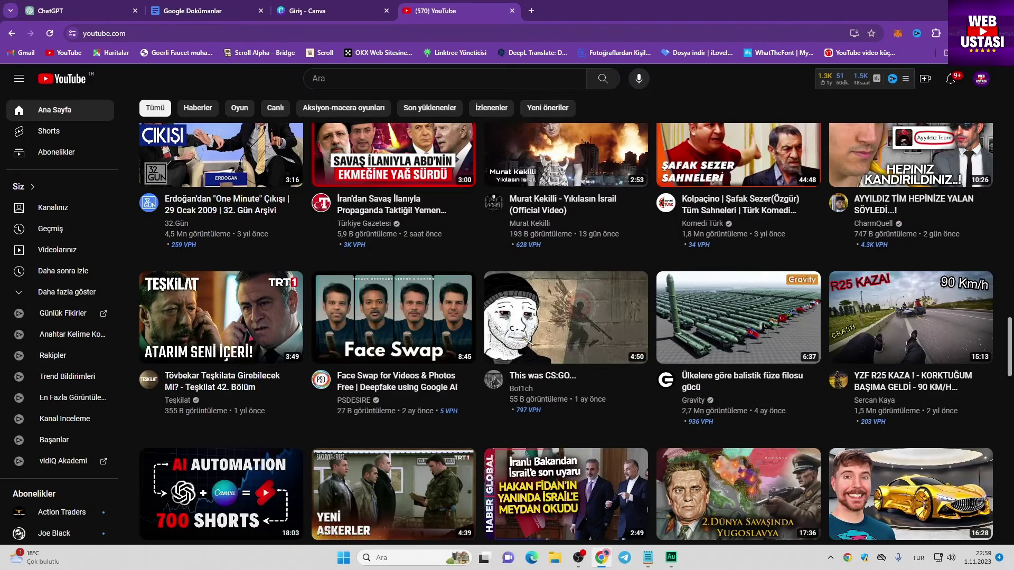
scroll(1009, 279, up, 4)
scroll(1009, 279, up, 5)
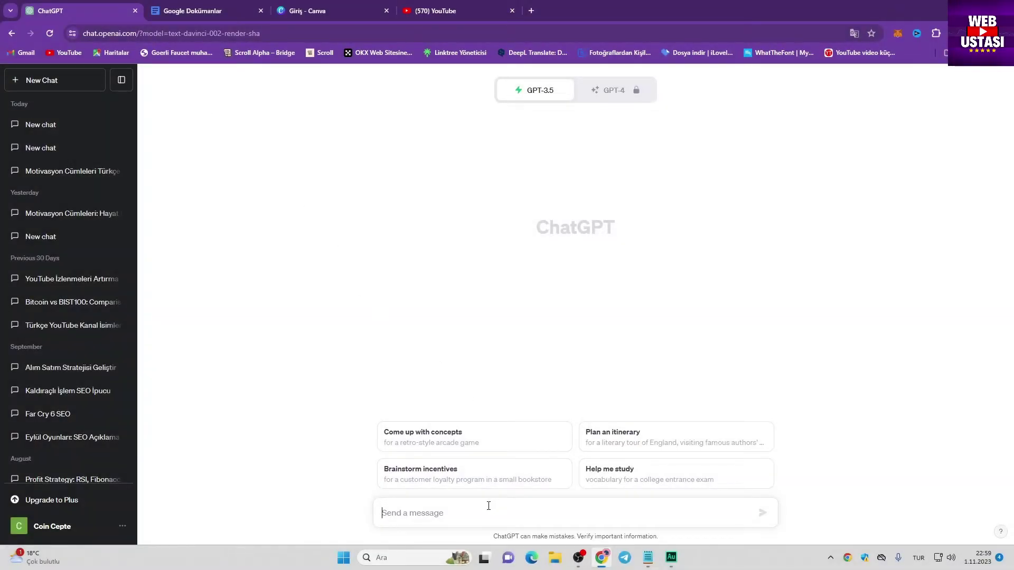
Switch to ChatGPT and request in Turkish 30 two-part motivational sentences about life, the second part continuing the first, each part at most five words.
text(bana hayatla ilgili 30 adet motivasyon cümlesi bulmanı istiyorum. Motivasyon cümleleri iki bölümden oluşsun. ikinci kısım birinci kısmın devamı gibi olsun. birinci kısım en fazla 5 kelimeden, ikinci kısım en fazla 5 kelimeden oluşsun.)
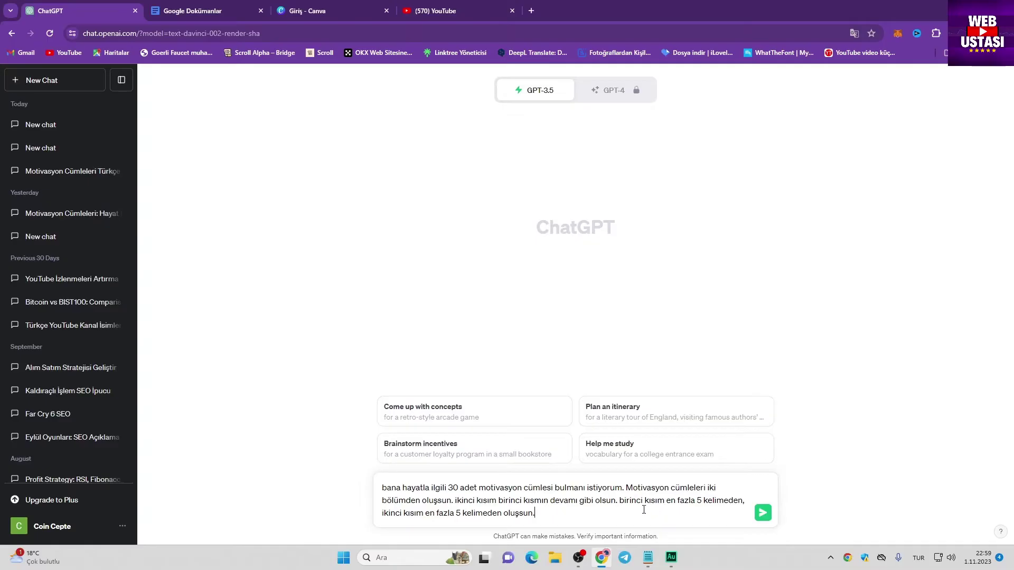
click(761, 513)
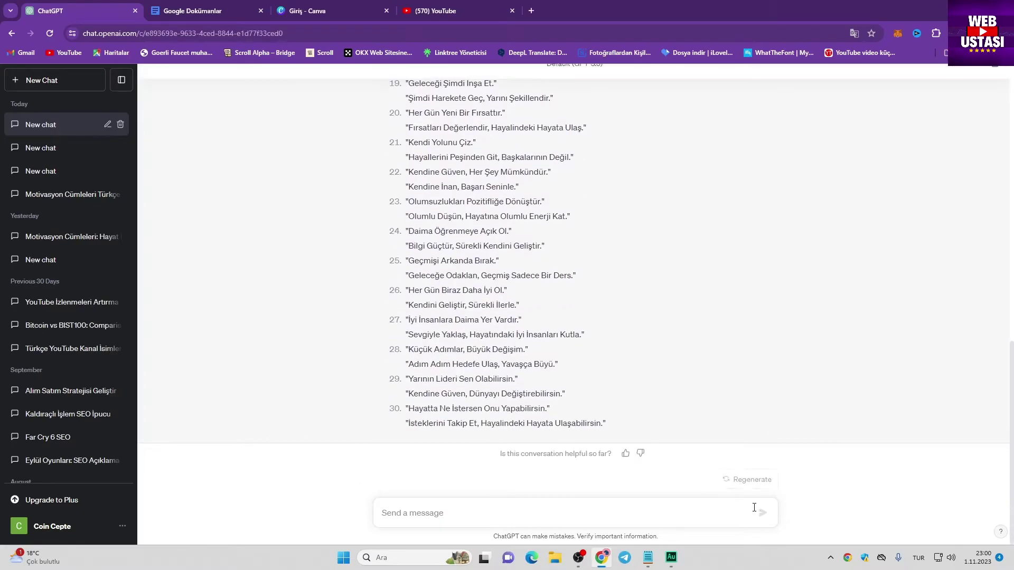
Send the prompt "sadece birinci kısmı bir excel tablosuna yerleştirebileceğim şekilde ayarla. kod ve çizgiler istemiyorum.".
text(sadece birinci kısmı bir excel tablosuna yerleştirebileceğim şekilde ayarla. kod ve çizgiler istemiyorum.)
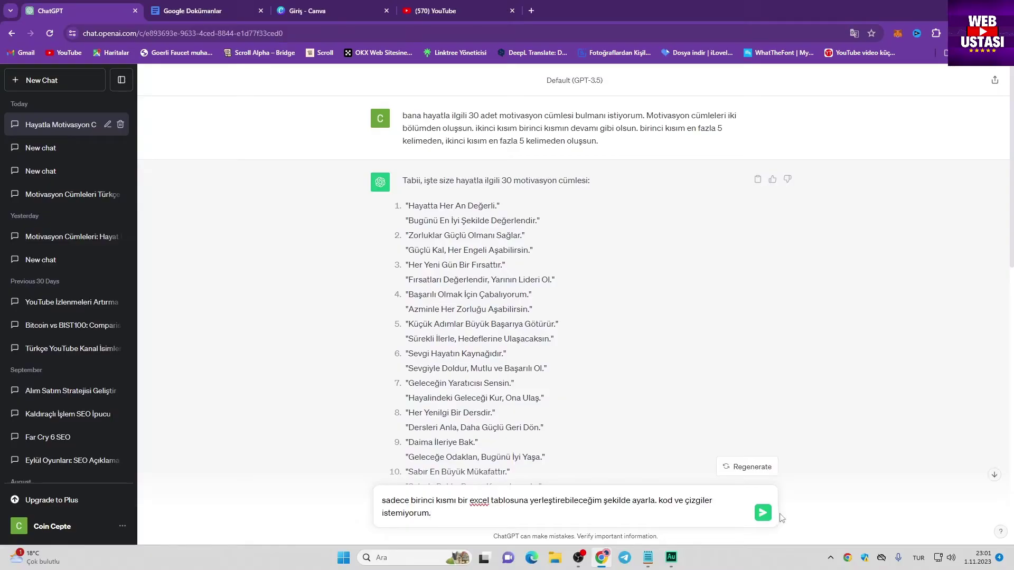
click(762, 513)
scroll(930, 438, down, 5)
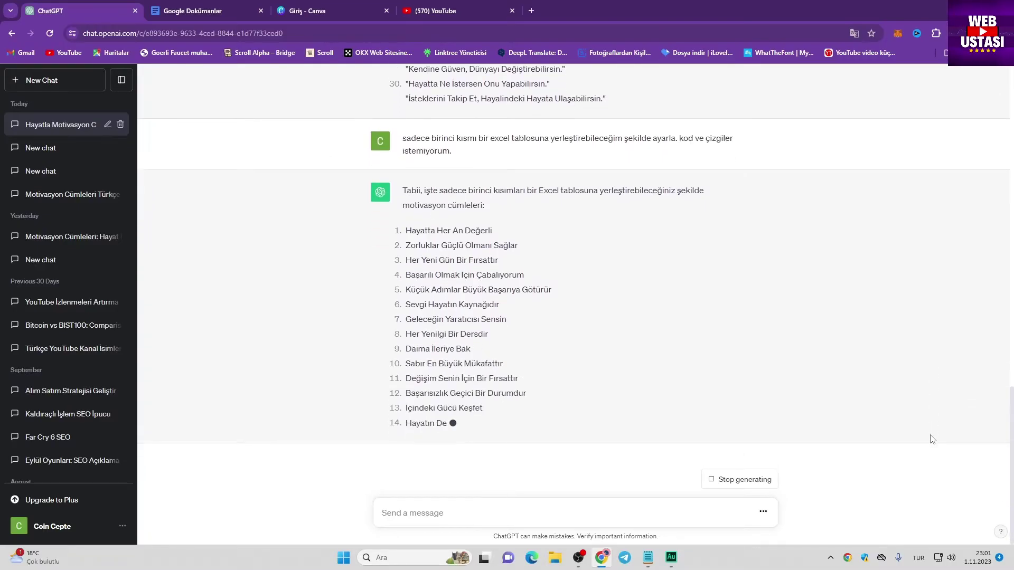
Compare the first and second parts of the opening sentence in the original motivational list.
scroll(884, 434, up, 20)
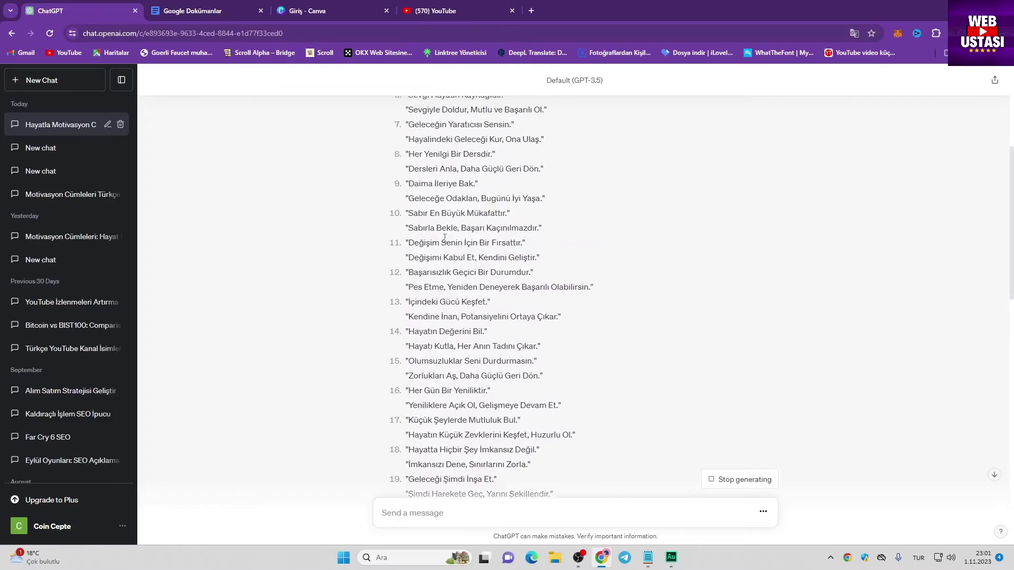
drag(408, 206, 500, 206)
scroll(460, 333, down, 20)
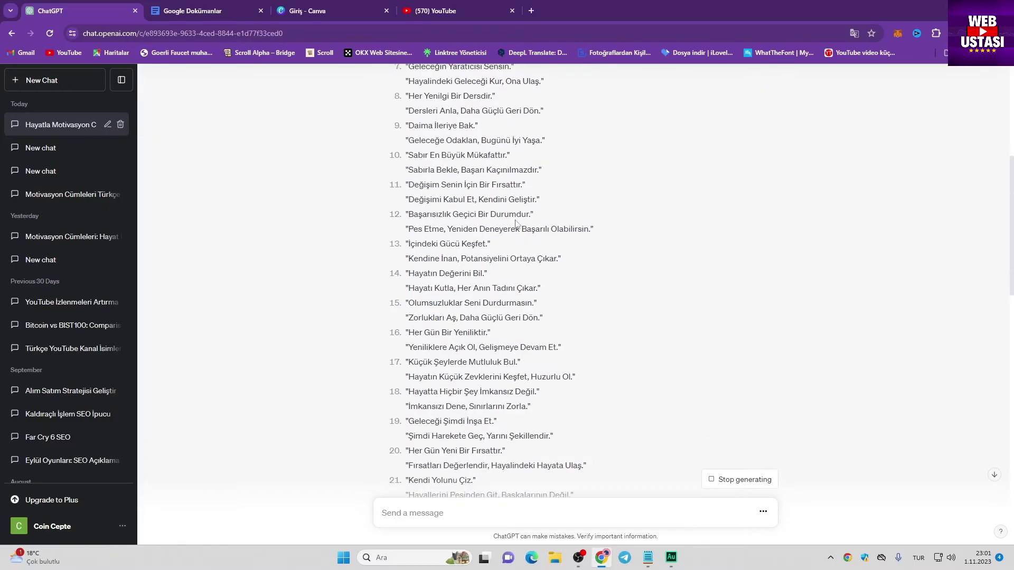
scroll(463, 333, up, 20)
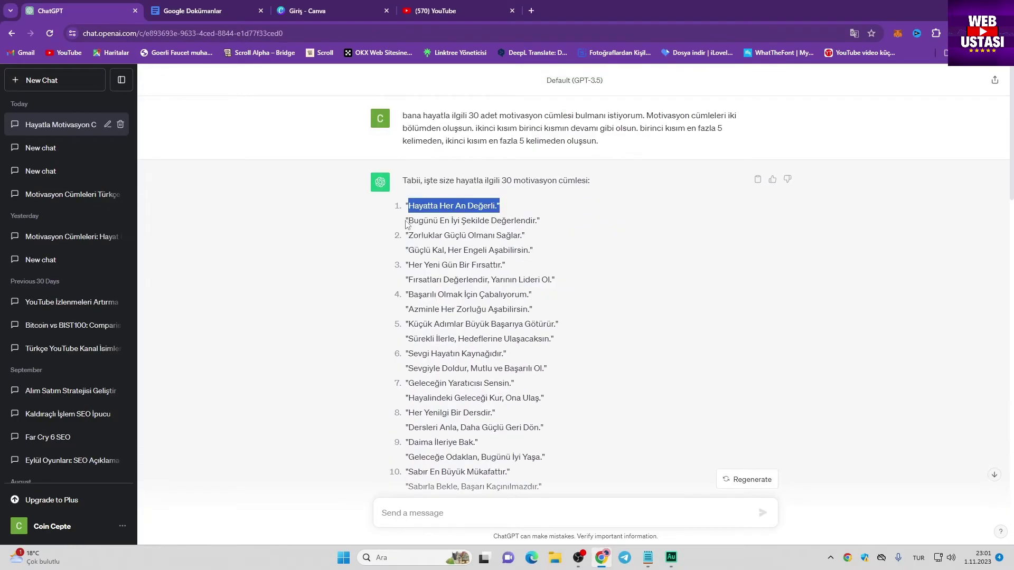
drag(407, 221, 546, 221)
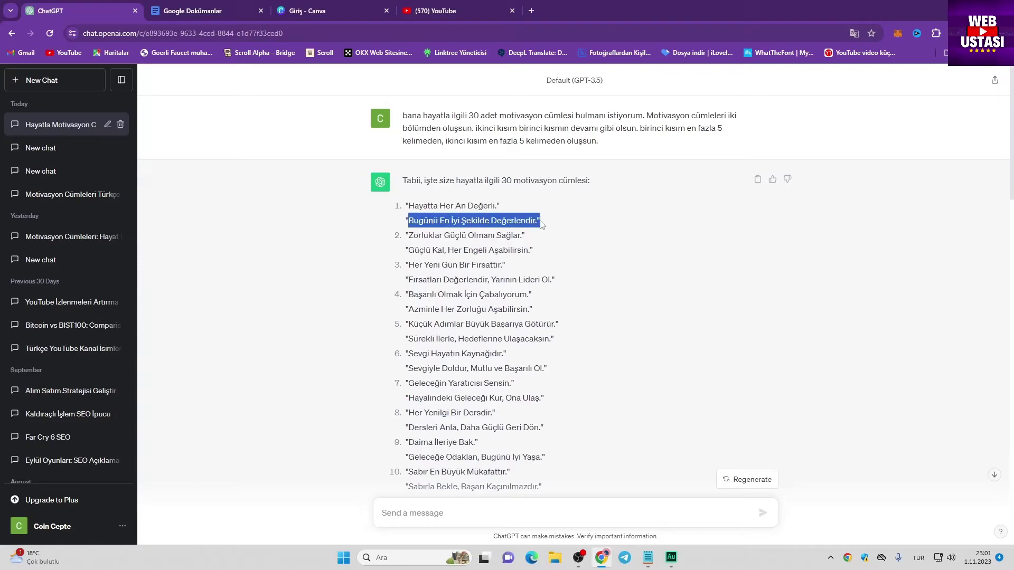
scroll(532, 294, down, 7)
scroll(531, 298, down, 10)
Send the same Excel-table prompt again with "birinci" replaced by "ikinci" to get only the second parts.
click(475, 513)
text(sadece birinci kısmı bir excel tablosuna yerleştirebileceğim şekilde ayarla. kod ve çizgiler istemiyorum.)
double_click(425, 513)
text(ikinci)
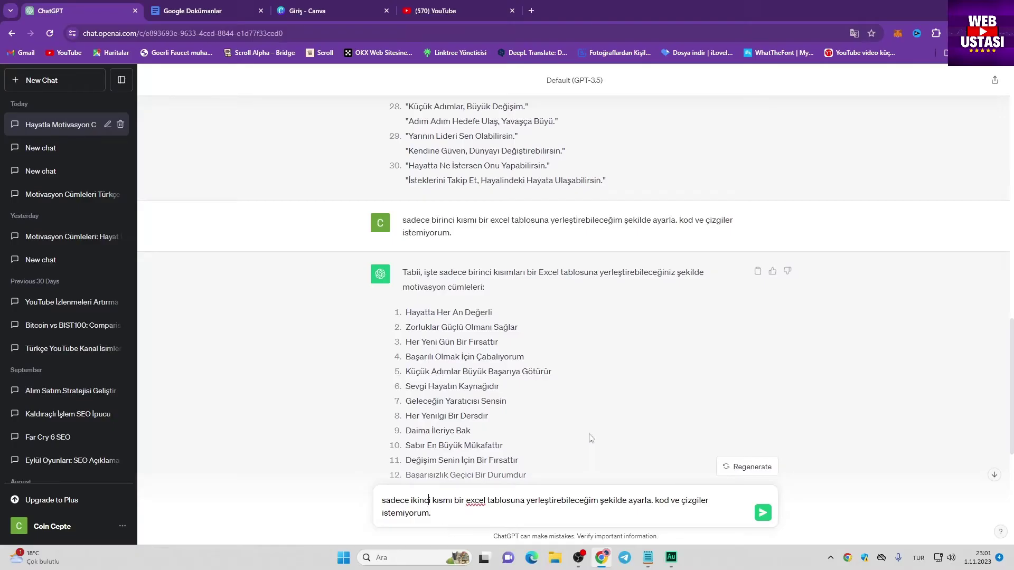
scroll(590, 437, down, 6)
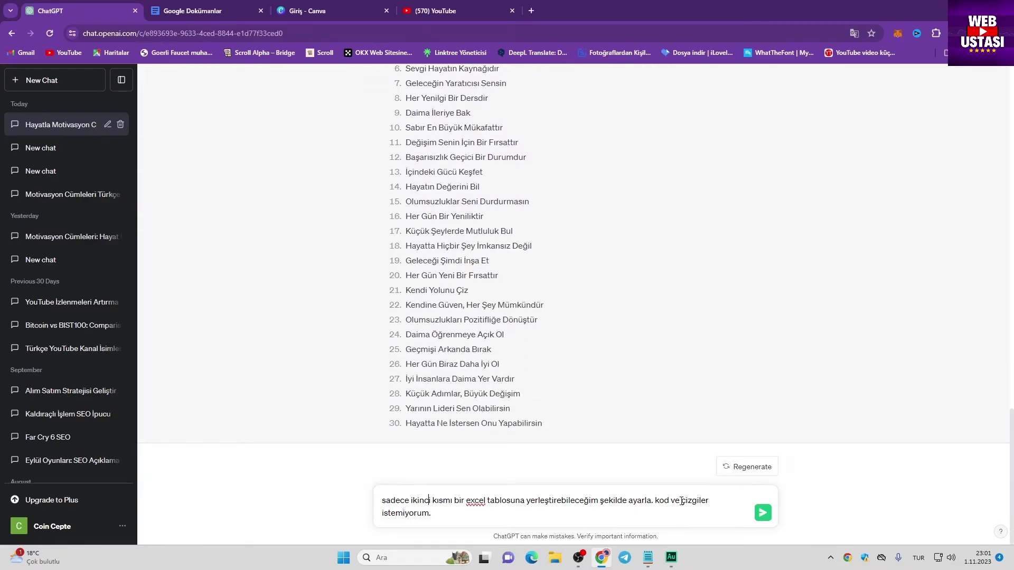
click(760, 518)
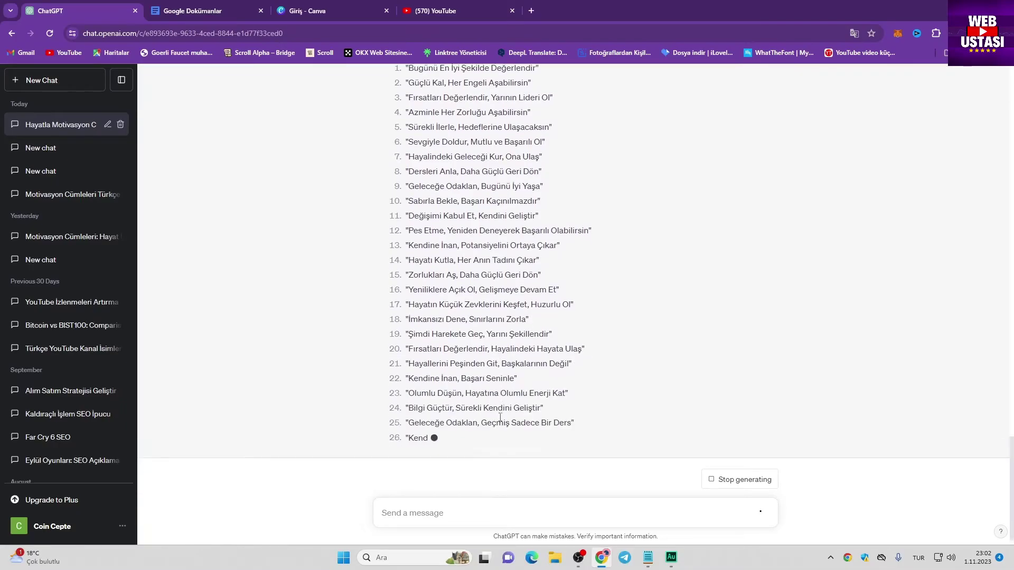
Review the original sentence list against the separate lists of first parts and second parts in the conversation.
scroll(500, 418, up, 3)
scroll(500, 417, up, 15)
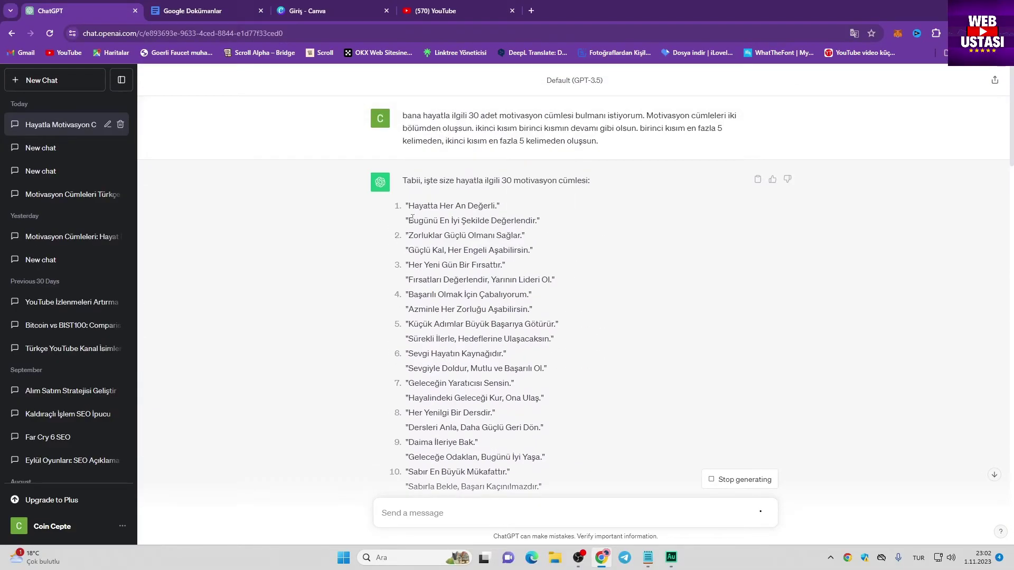
drag(411, 219, 551, 224)
scroll(497, 342, down, 15)
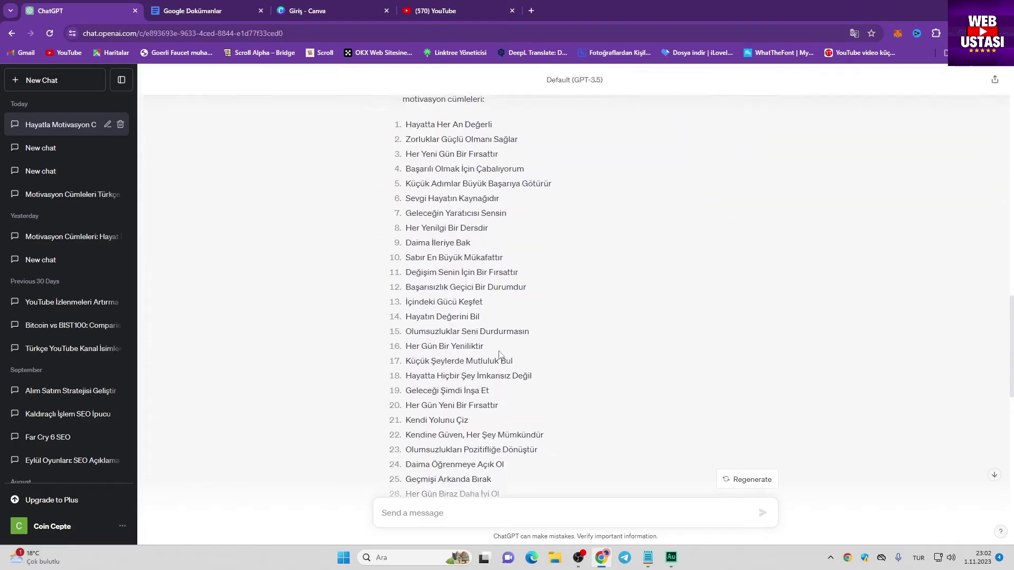
scroll(496, 342, down, 2)
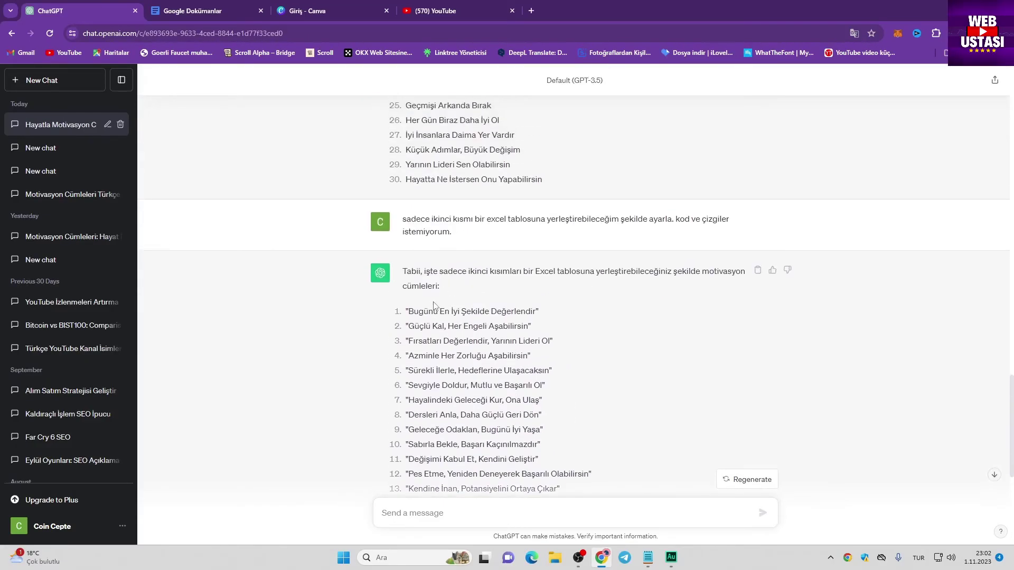
scroll(417, 251, up, 1)
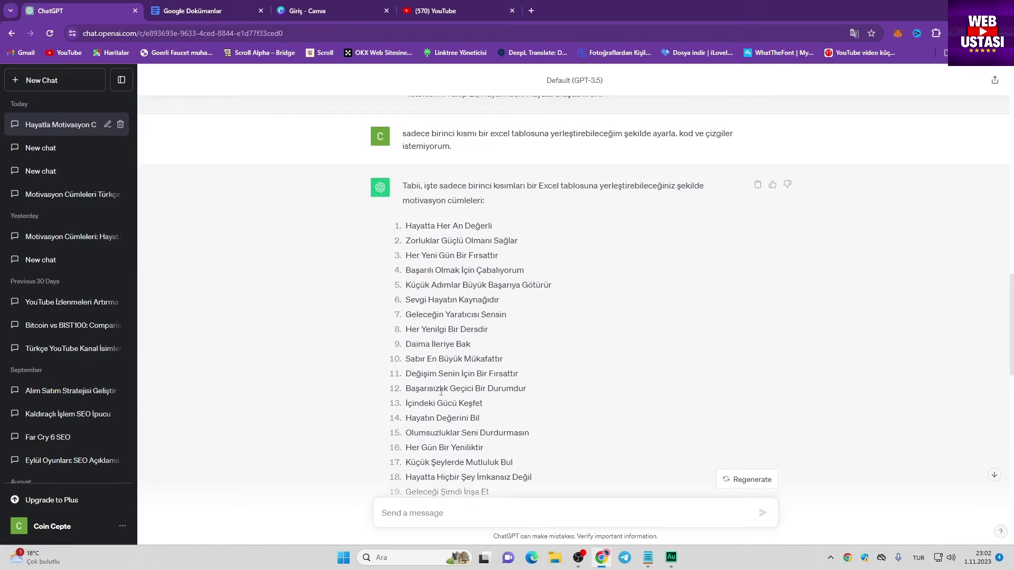
scroll(441, 392, down, 15)
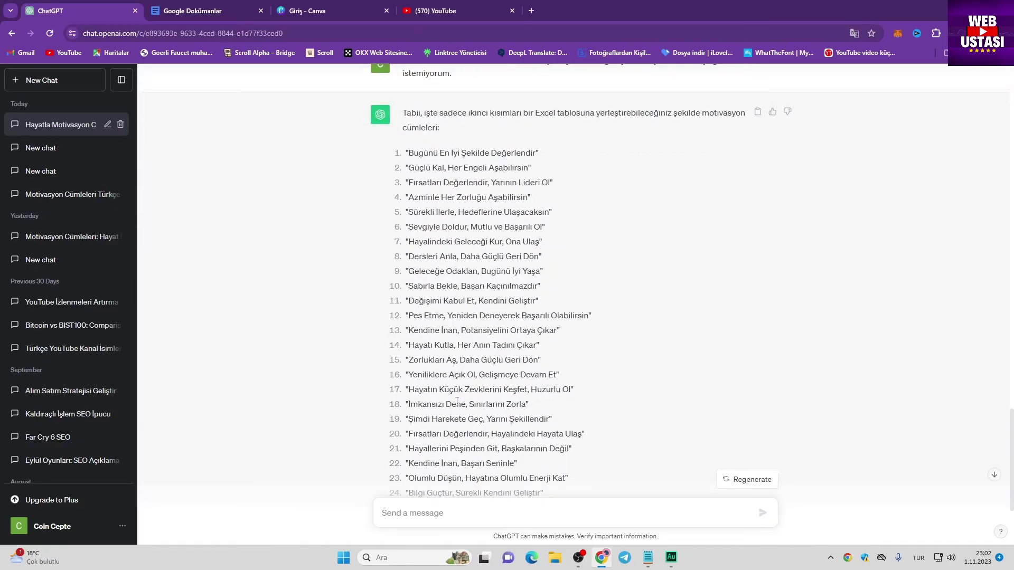
scroll(449, 346, down, 4)
Copy the 30 first-part sentences and create a blank spreadsheet in Google Sheets (E-Tablolar).
scroll(450, 346, up, 15)
drag(405, 225, 552, 449)
key(ctrl+Tab)
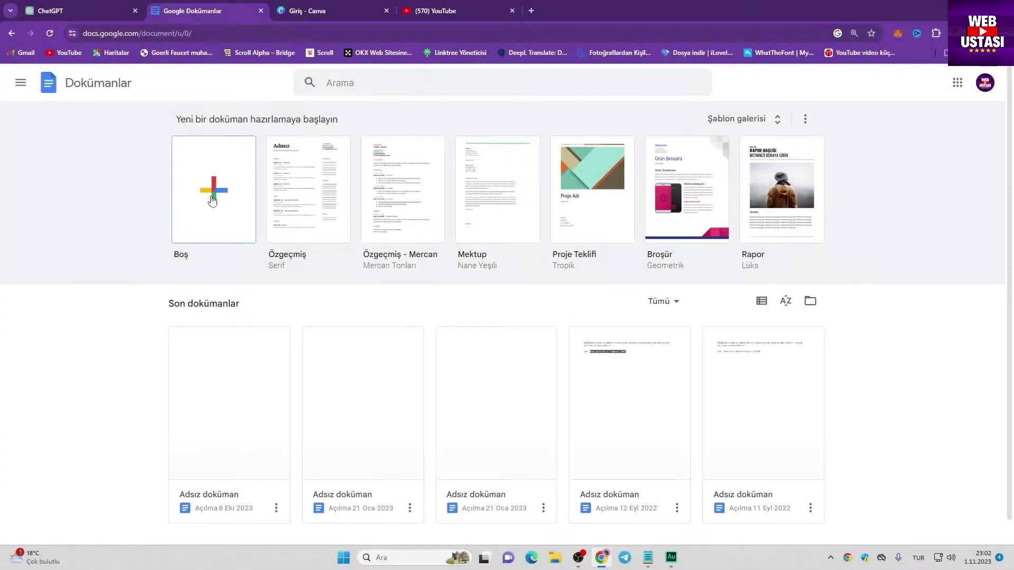
click(20, 83)
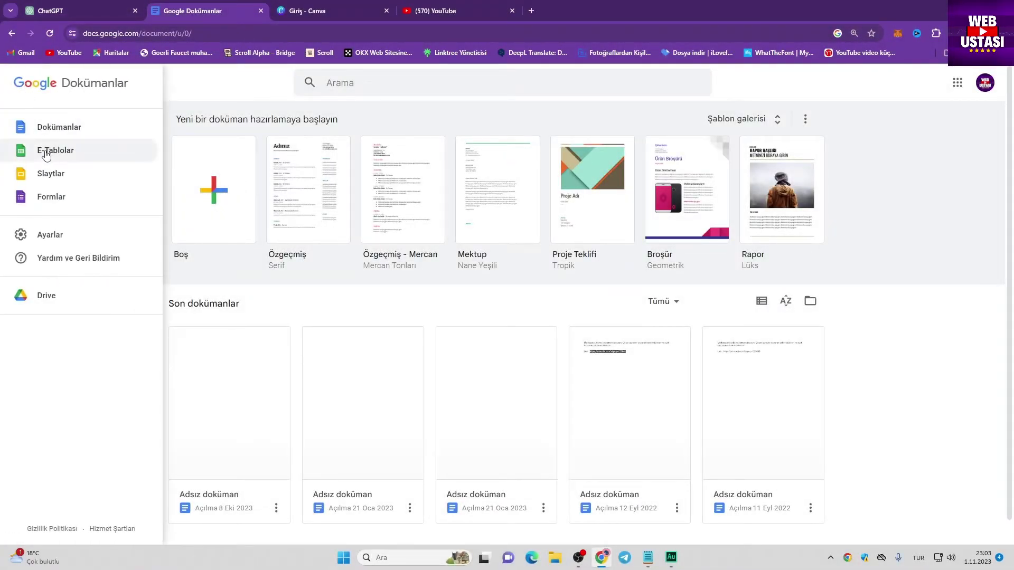
click(52, 148)
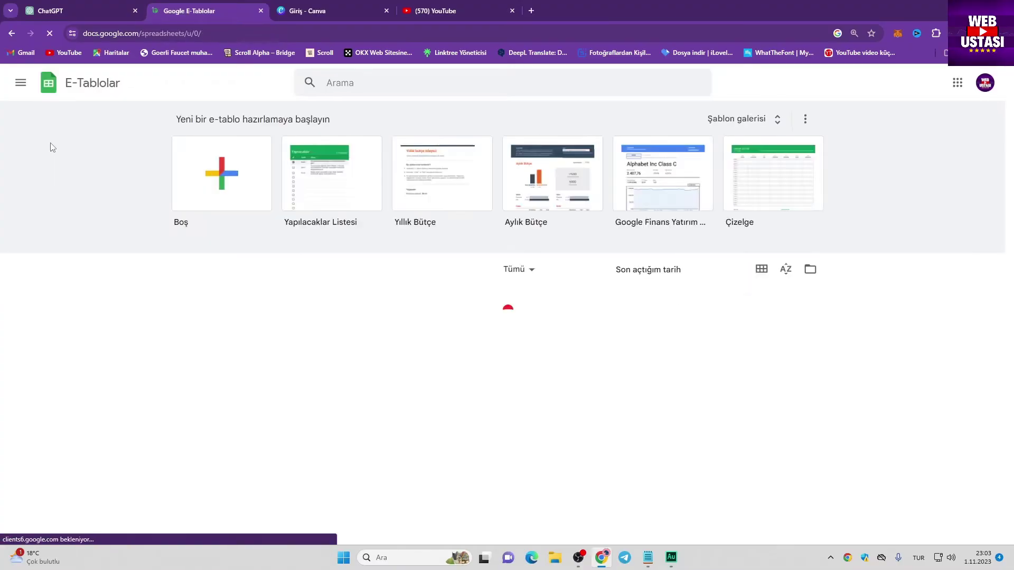
click(200, 176)
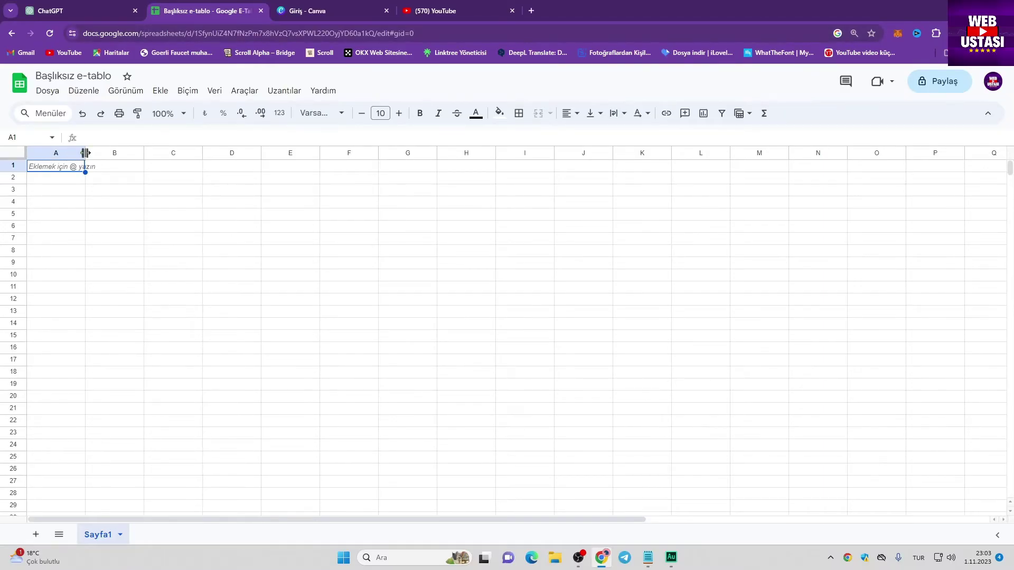
Paste the first-part sentences into column A from cell A1 and widen the column to fit the longest one.
drag(85, 153, 177, 155)
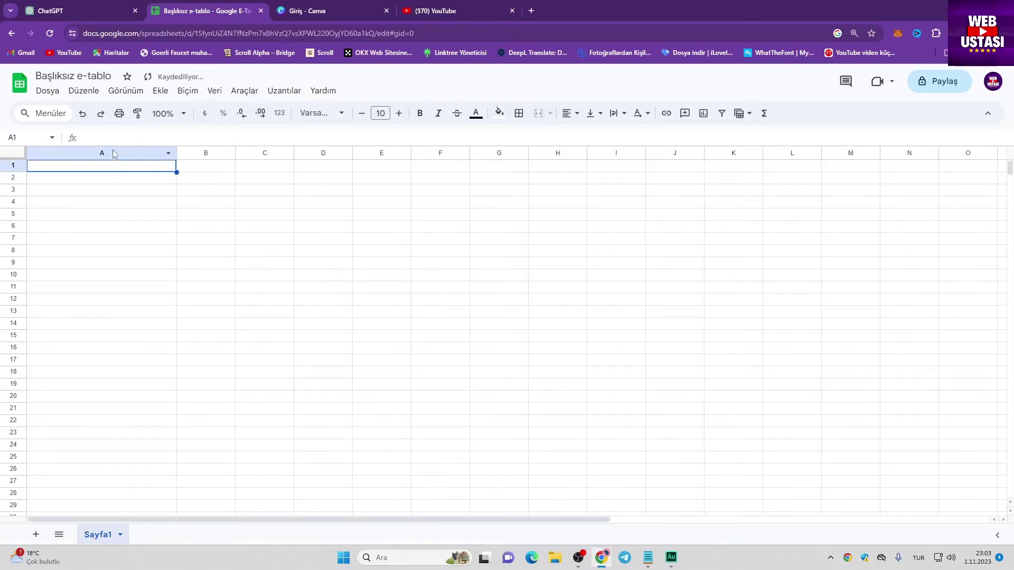
click(107, 7)
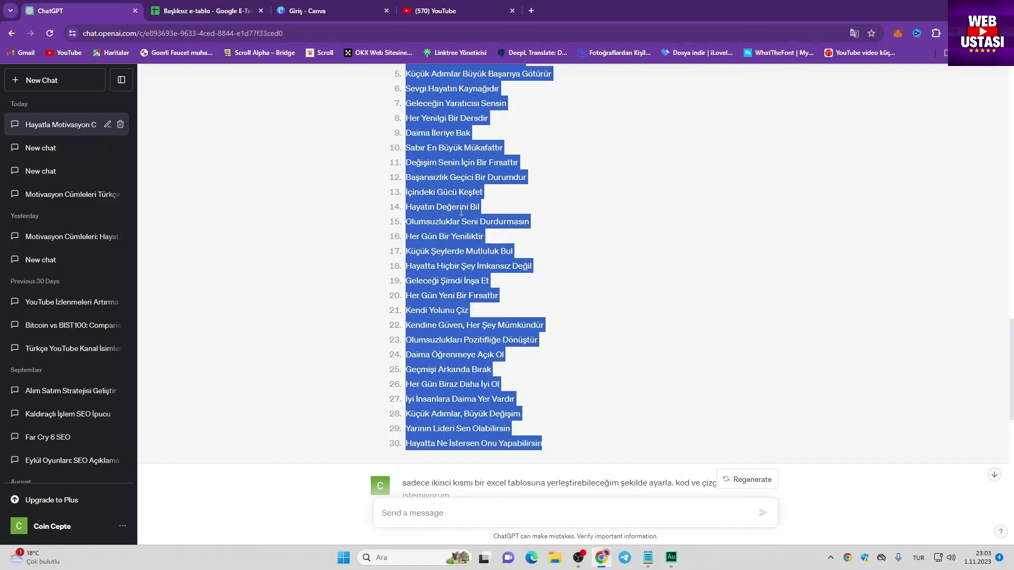
click(206, 10)
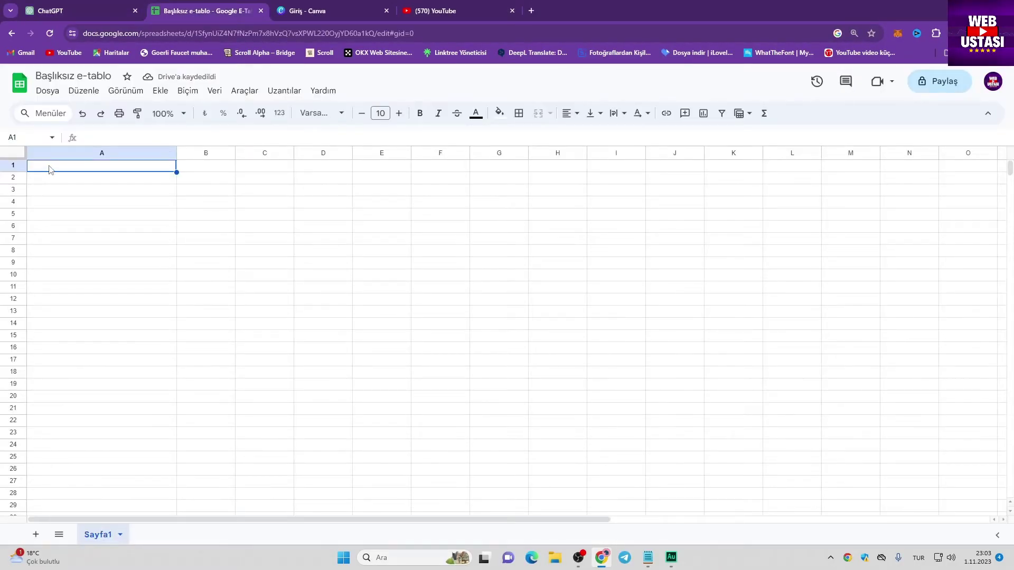
key(ctrl+v)
click(211, 239)
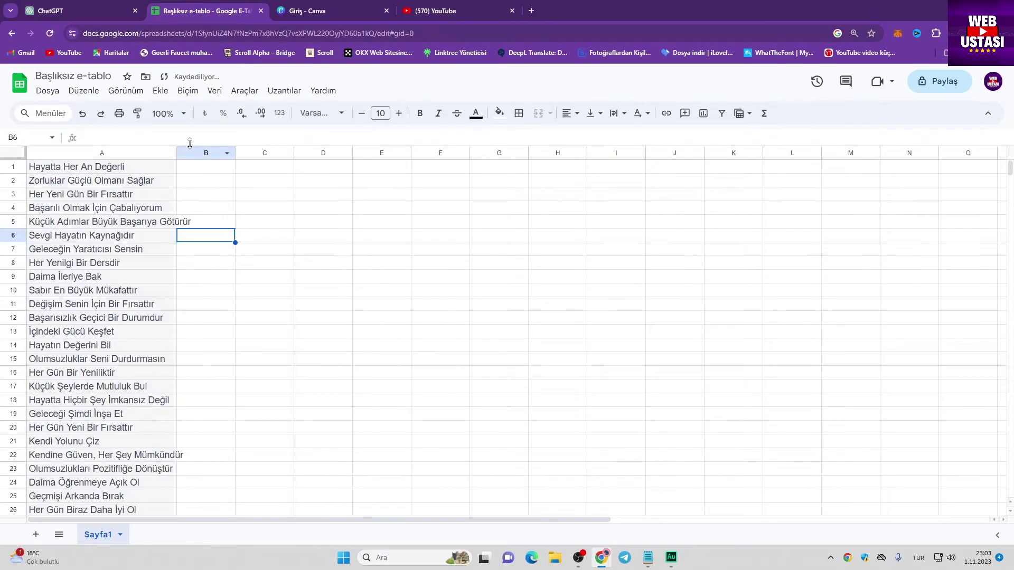
drag(177, 152, 194, 153)
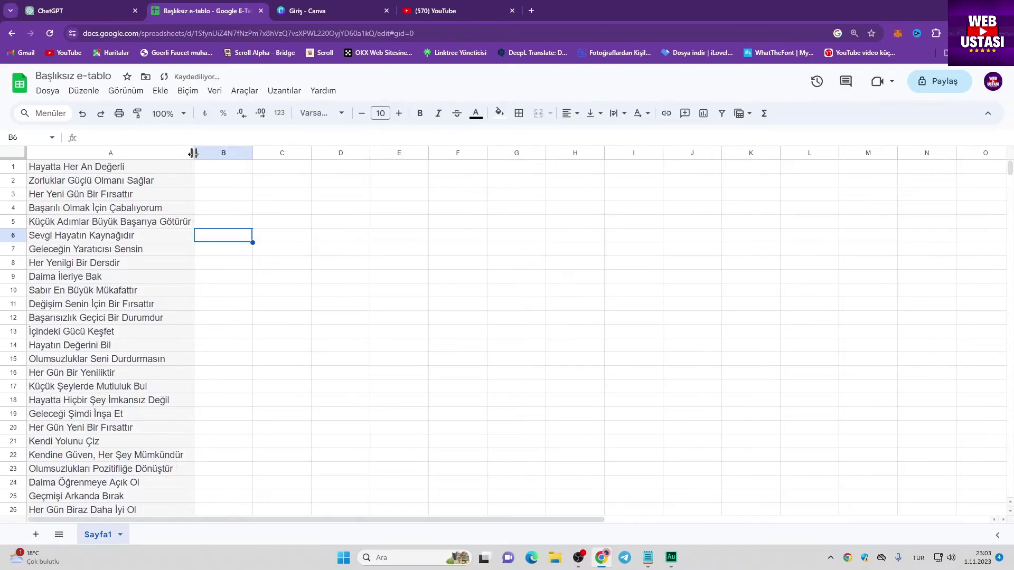
scroll(226, 279, down, 3)
scroll(199, 315, up, 3)
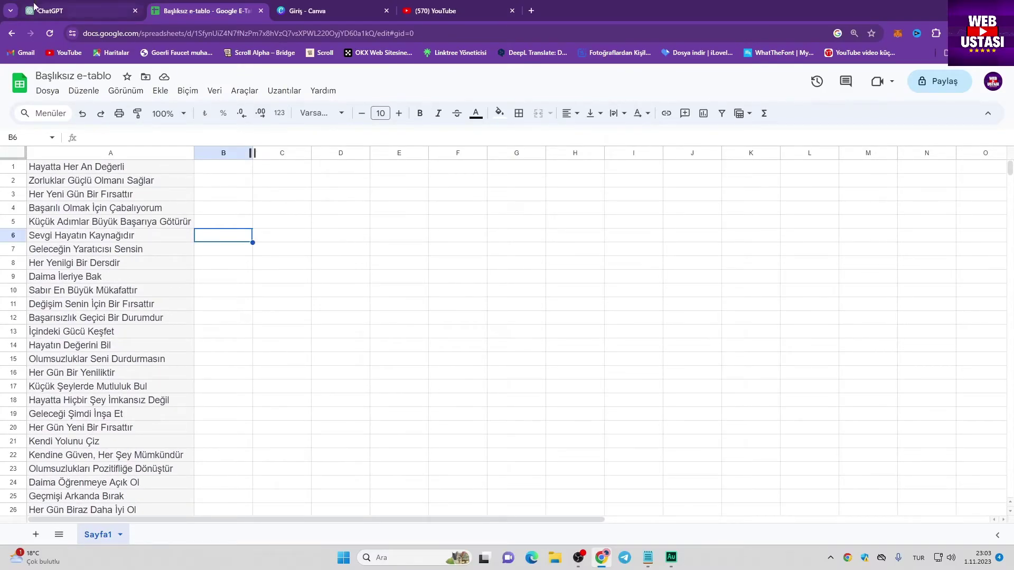
Return to the ChatGPT conversation and copy all 30 second-part sentences.
click(79, 10)
scroll(504, 316, down, 10)
scroll(504, 316, up, 3)
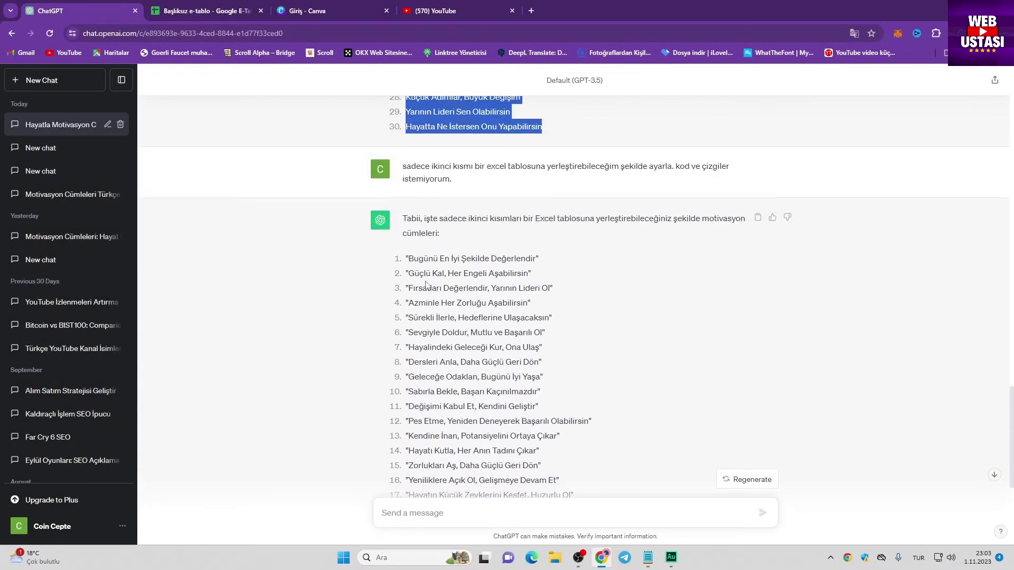
drag(407, 258, 601, 432)
key(ctrl+c)
scroll(601, 440, down, 5)
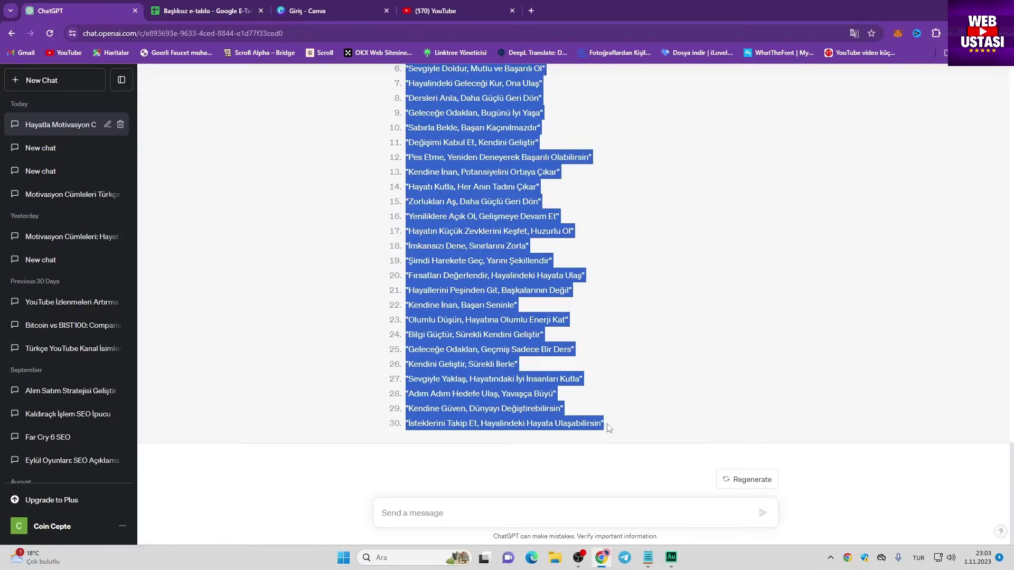
Widen column B of the spreadsheet and paste the second-part sentences into it from cell B1.
key(ctrl+Tab)
drag(253, 153, 393, 153)
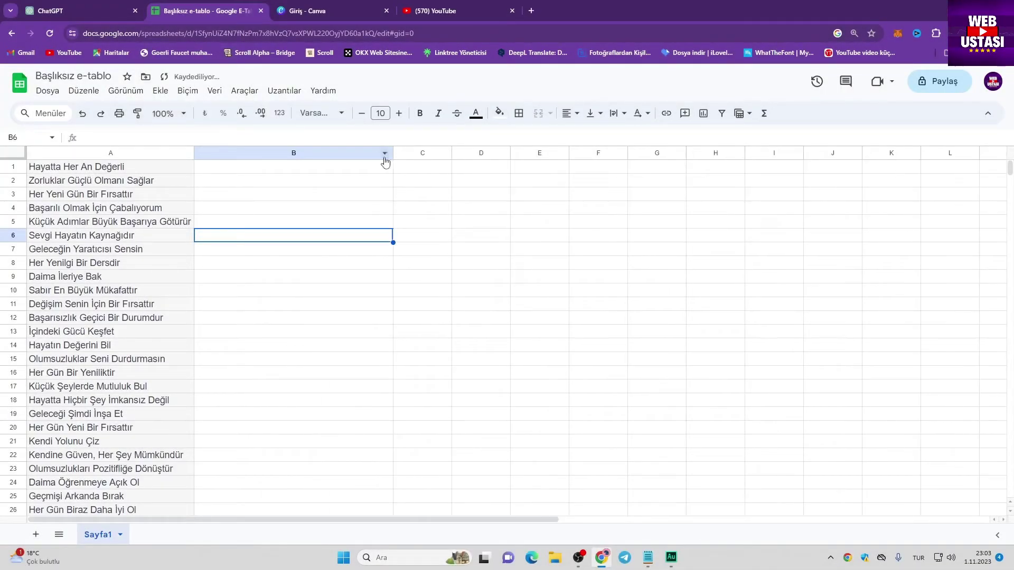
click(264, 170)
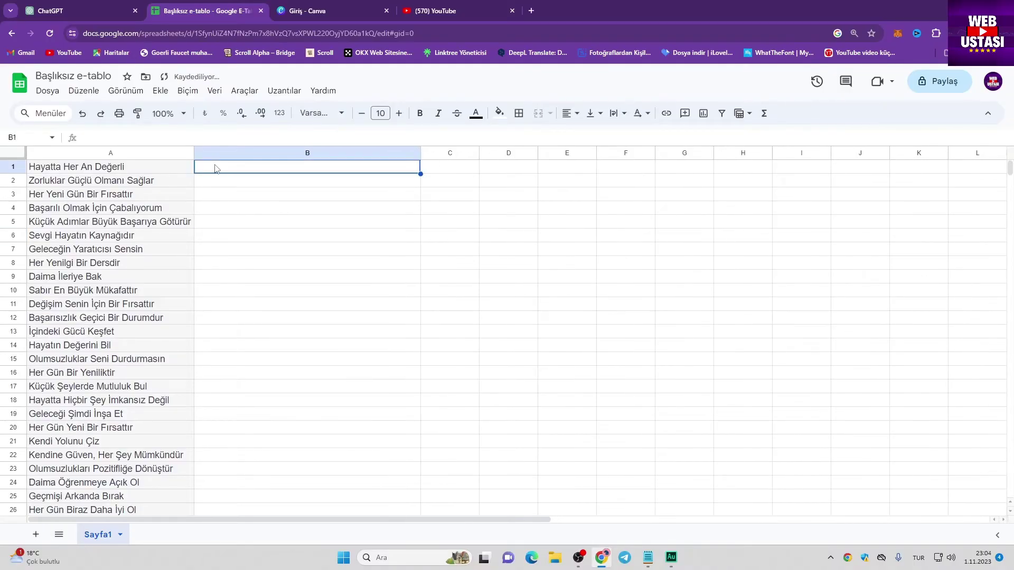
key(ctrl+v)
scroll(452, 396, down, 3)
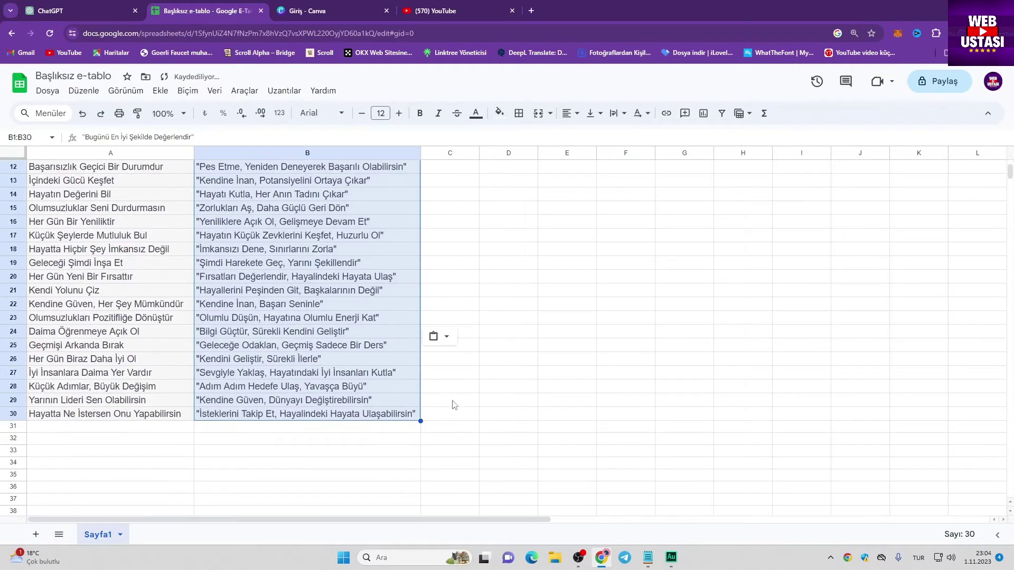
scroll(451, 396, up, 3)
scroll(317, 221, down, 4)
scroll(369, 237, up, 4)
click(477, 241)
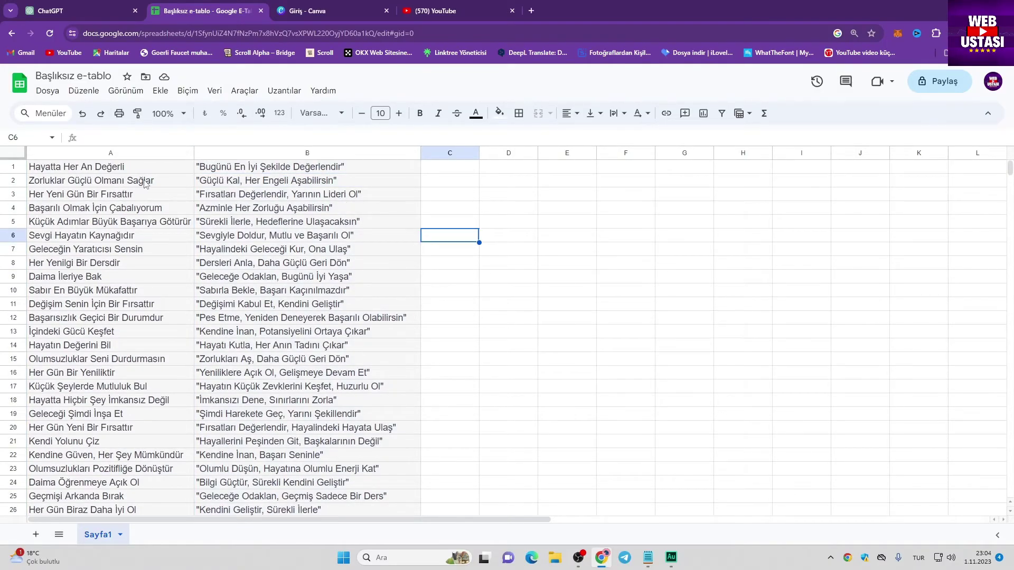
scroll(144, 183, down, 4)
scroll(49, 404, up, 4)
scroll(289, 294, down, 4)
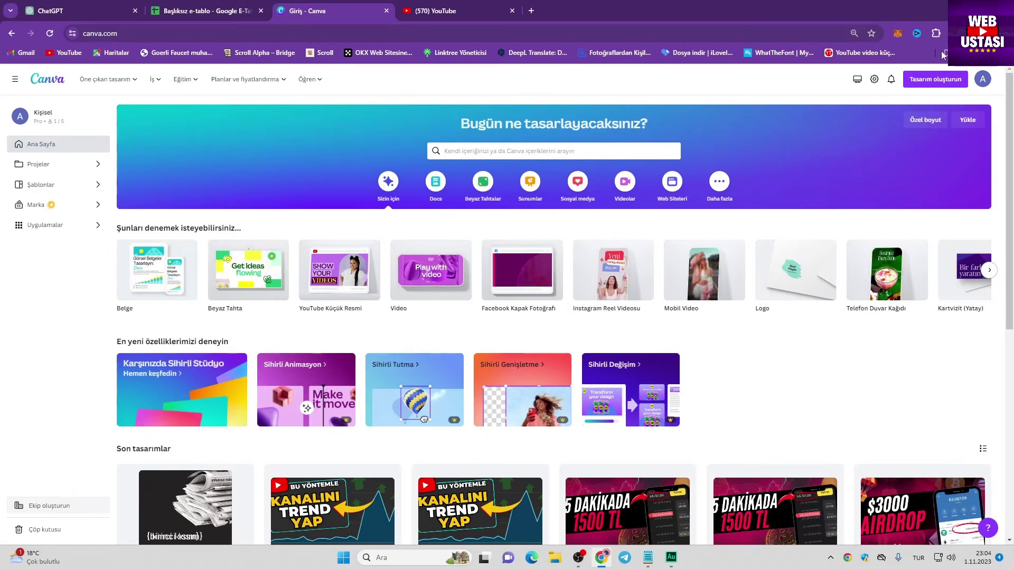
Switch to Canva and create a new YouTube Kısa Videoları design at 1080 × 1920 pixels.
click(925, 82)
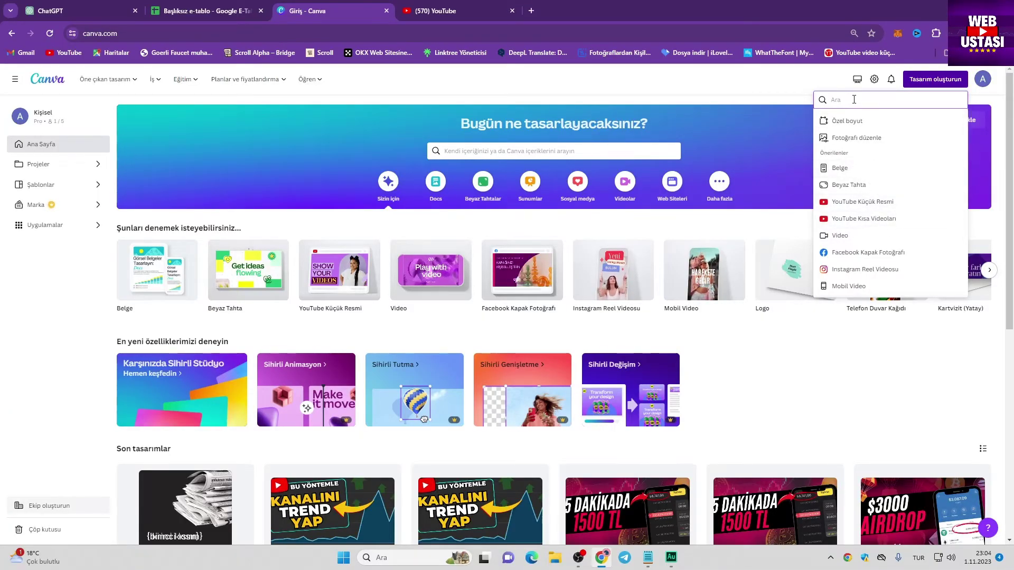
text(youtube kısa)
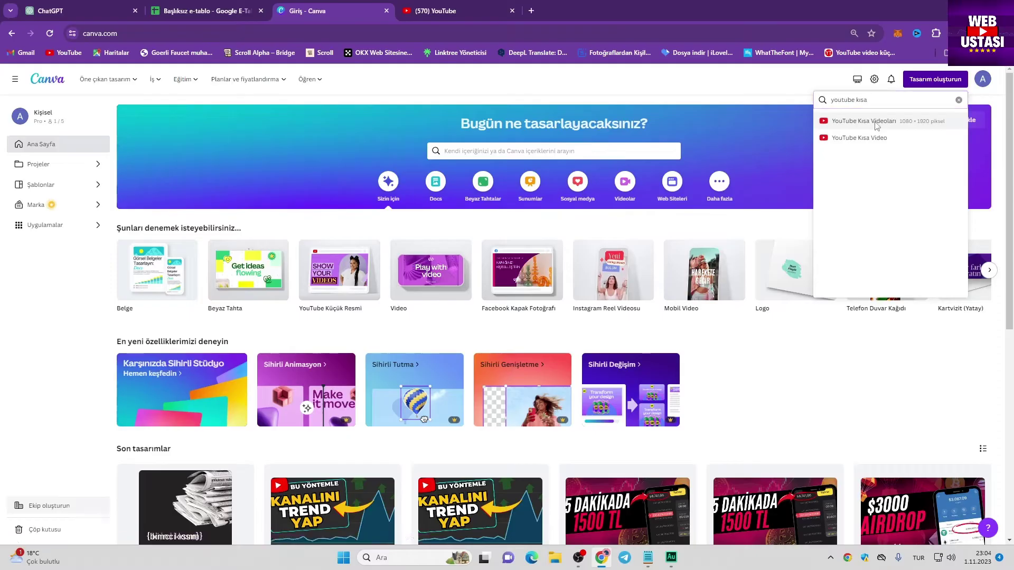
click(876, 125)
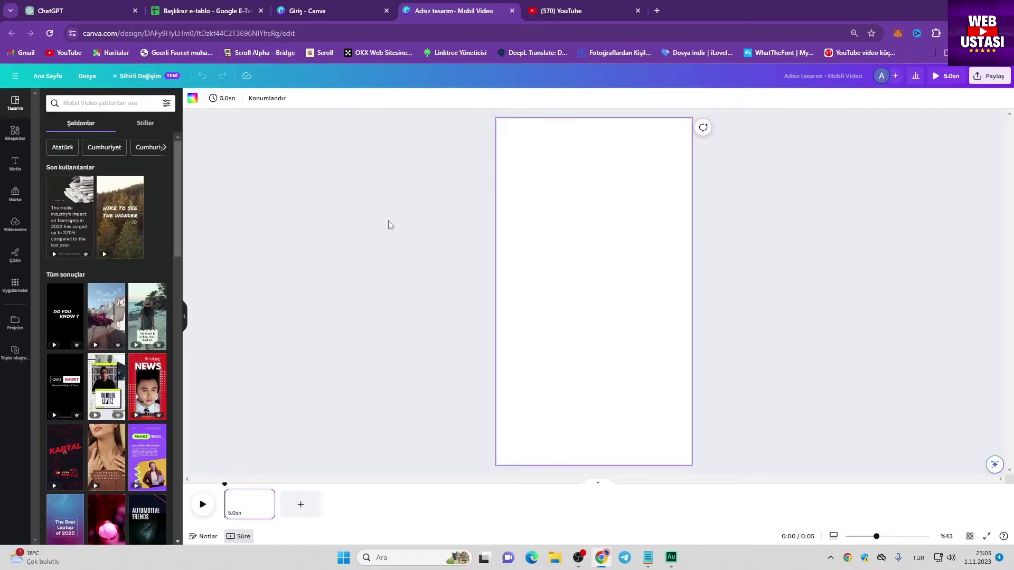
Apply the recently used Dark Professional Informative News YouTube Short template and delete its episode label and underlined podcast line.
click(67, 222)
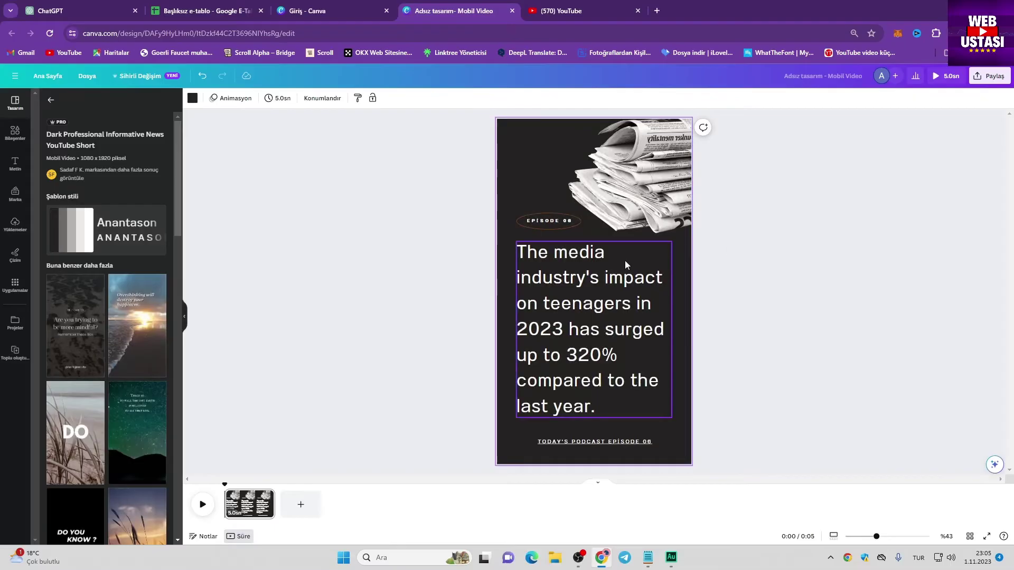
click(555, 223)
key(Delete)
click(584, 444)
key(Delete)
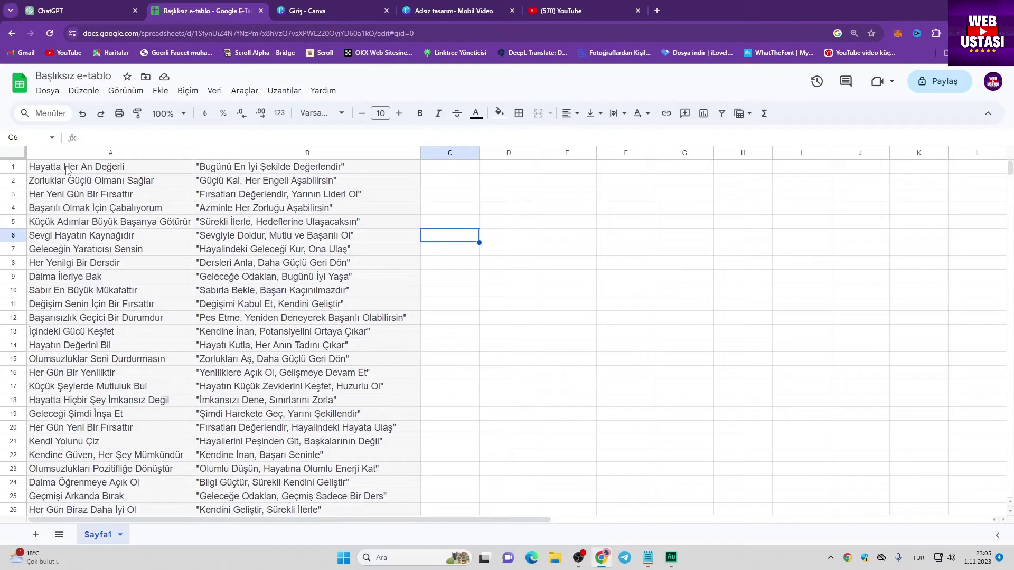
Return from the spreadsheet to the newspaper-themed video design in Canva.
click(317, 11)
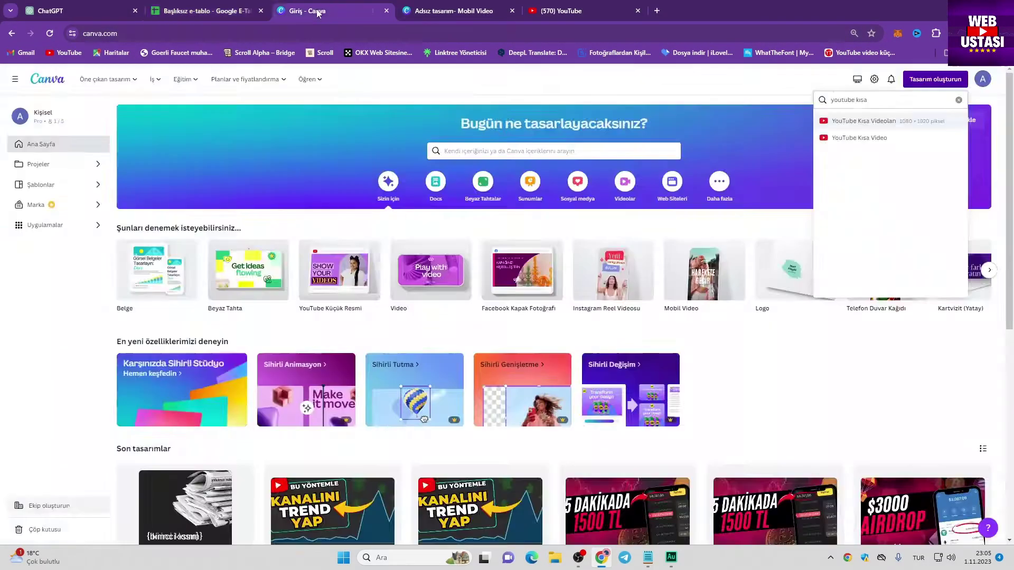
click(461, 10)
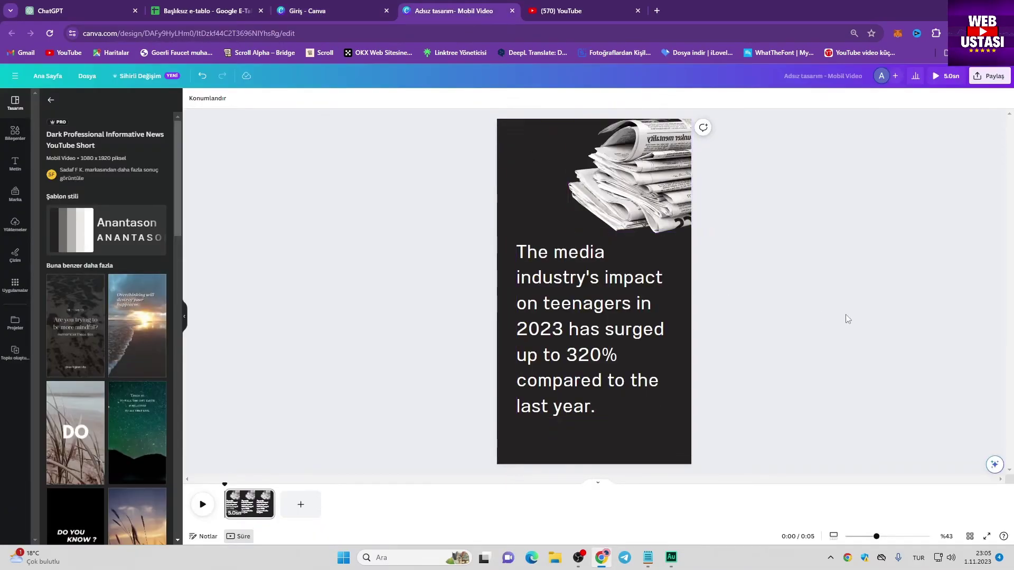